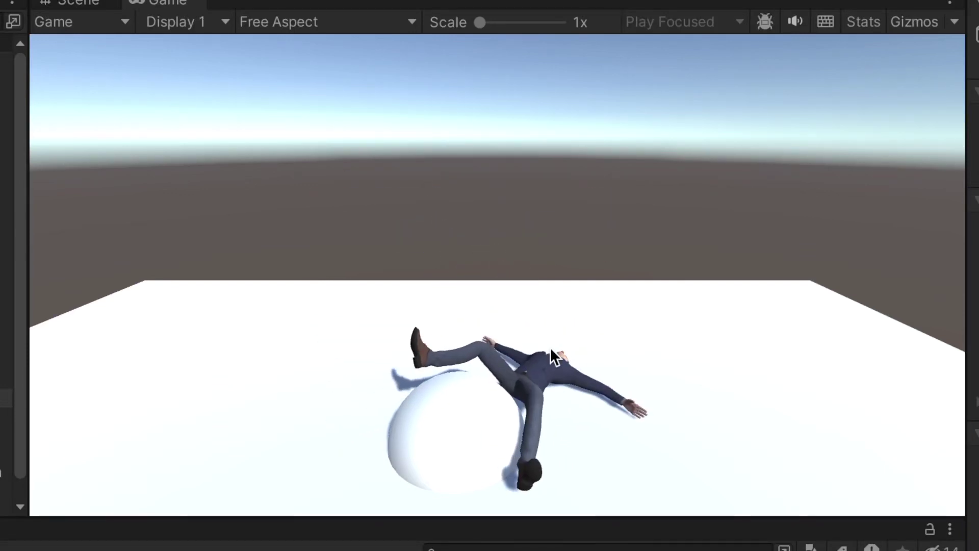
Stop Play mode so Ch33_nonPBR stands in T-pose above the sphere again
key(super+p)
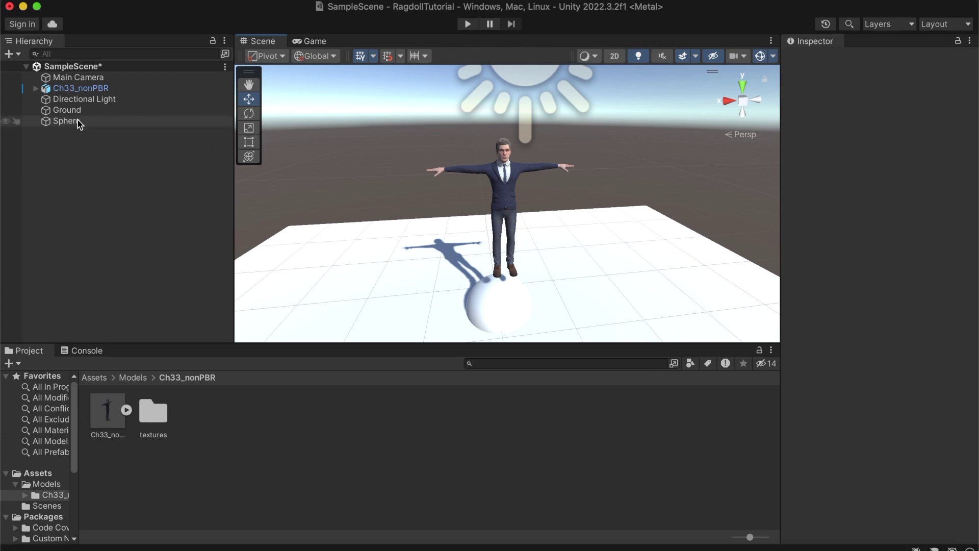
click(69, 110)
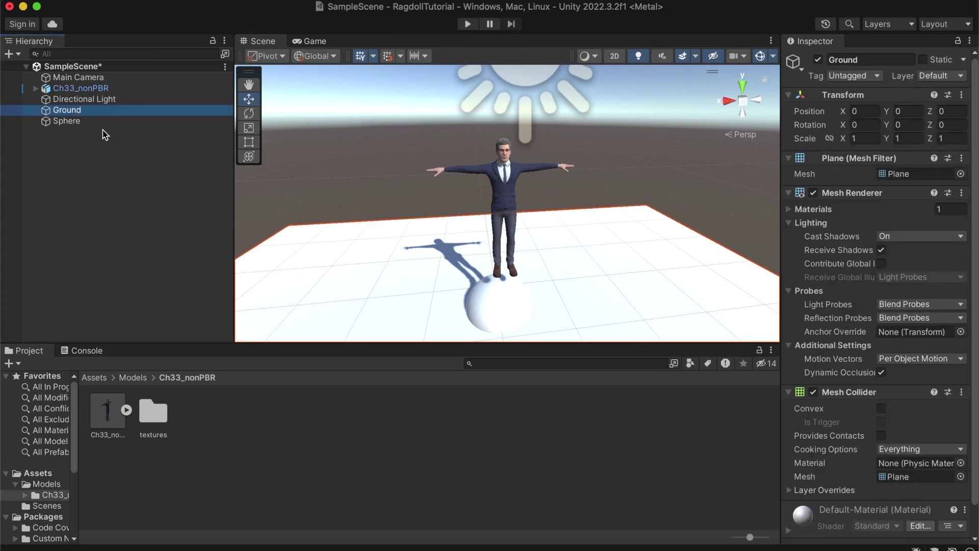
click(93, 121)
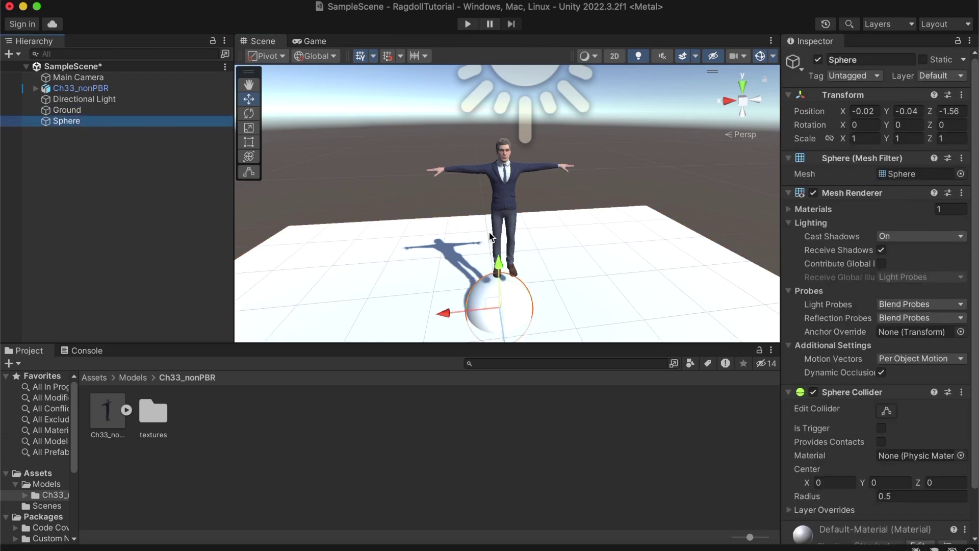
click(89, 89)
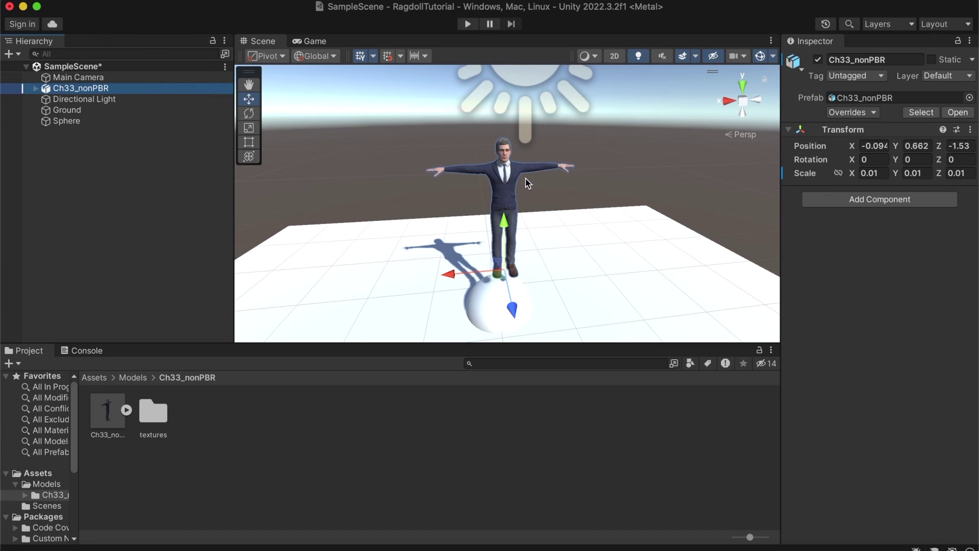
click(467, 24)
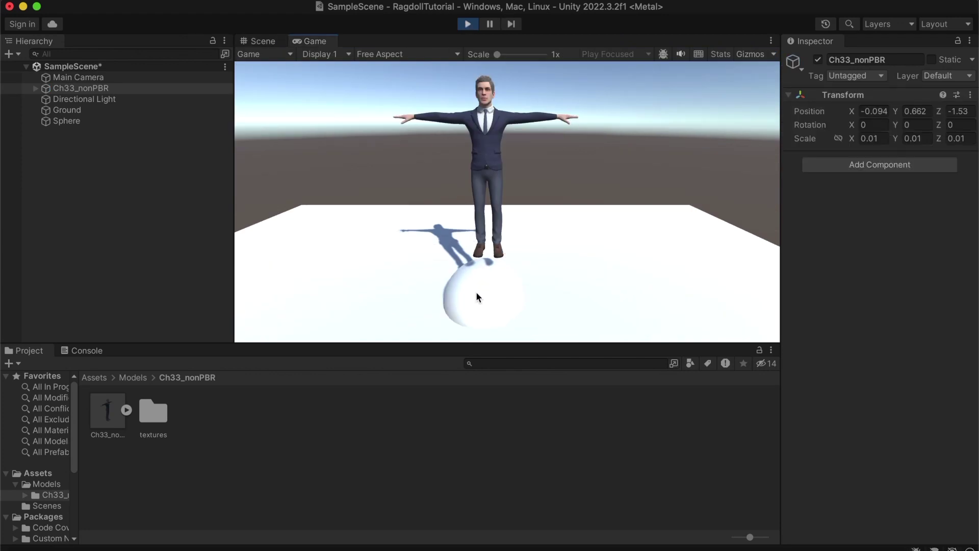
click(465, 25)
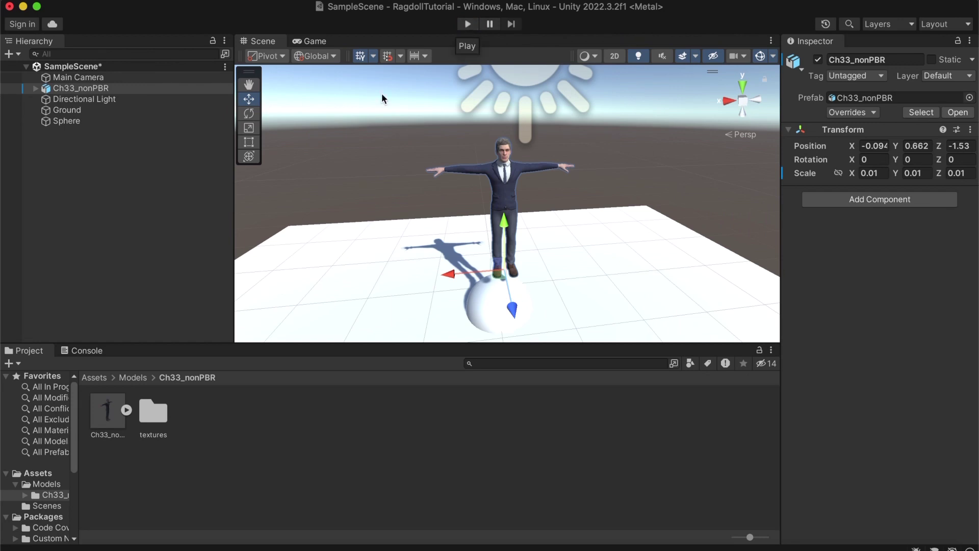
Open the Create Ragdoll wizard through the Hierarchy's 3D Object > Ragdoll menu
right_click(142, 214)
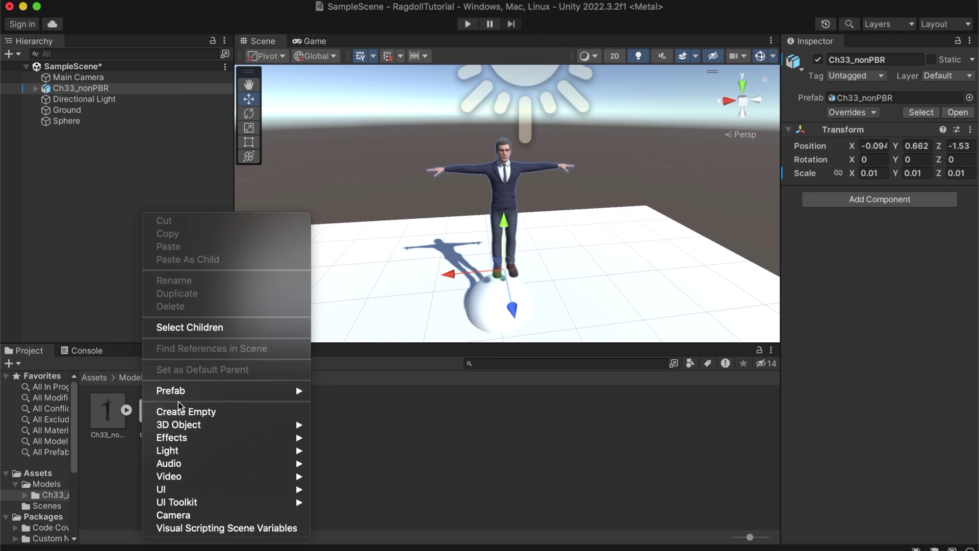
mouse_move(180, 425)
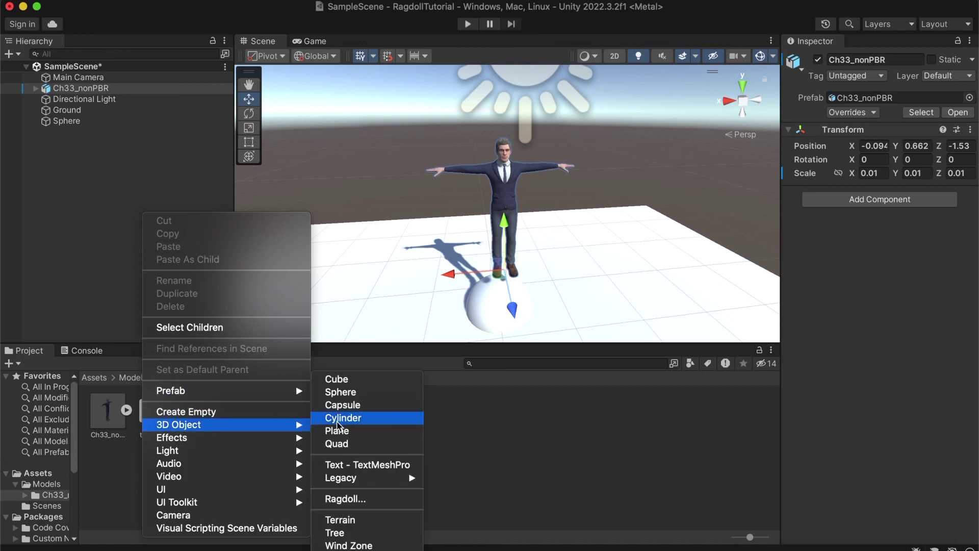
click(344, 502)
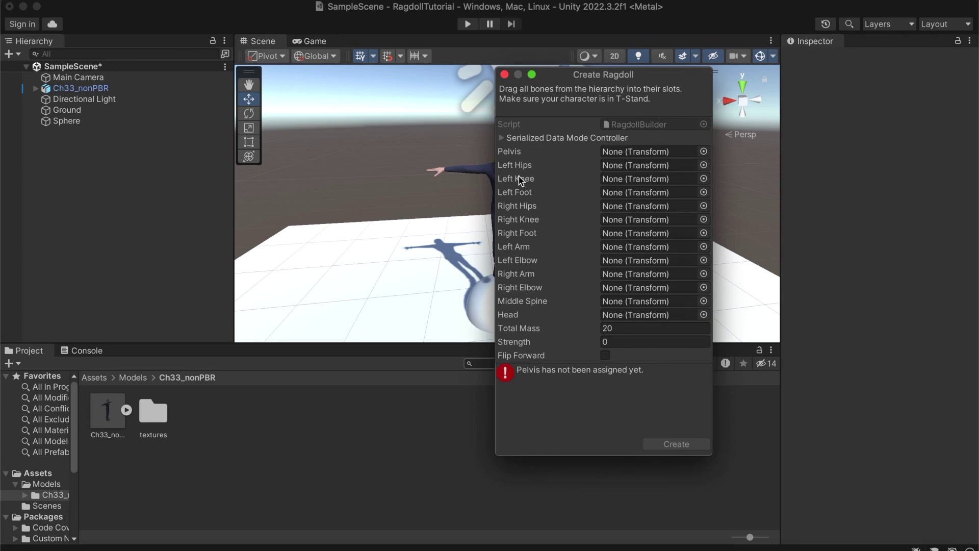
Expand Ch33_nonPBR, mixamorig7_Hips and mixamorig7_Spine, then assign mixamorig7_Hips to the Pelvis slot
click(36, 88)
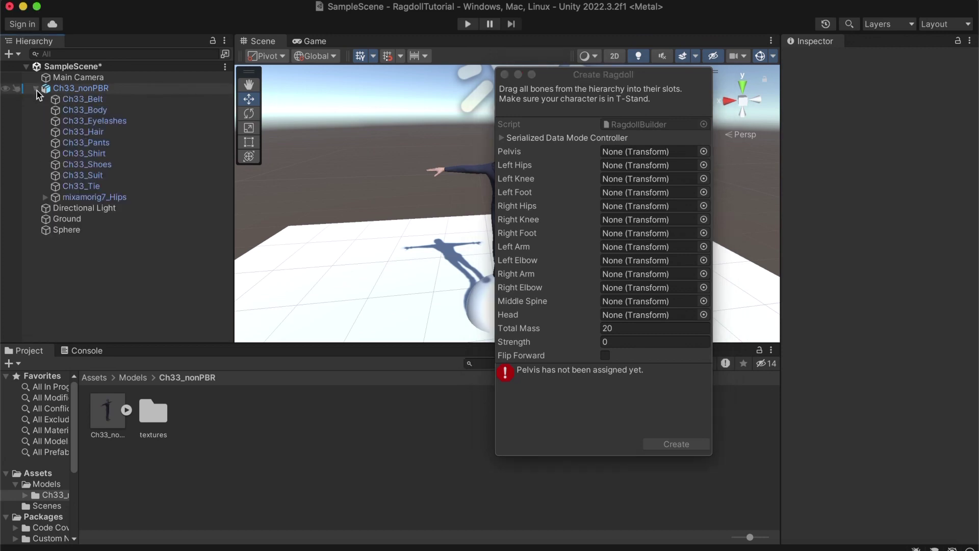
click(45, 197)
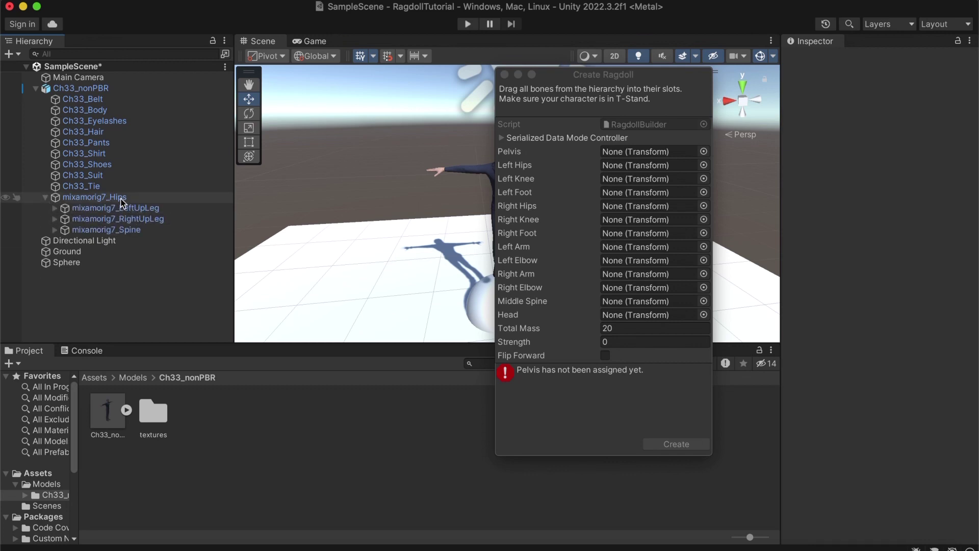
click(53, 231)
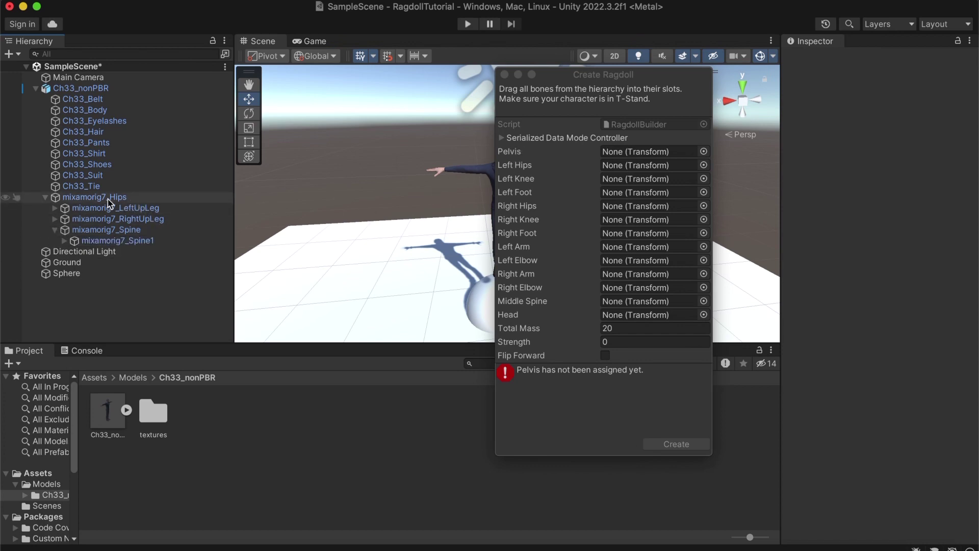
drag(108, 199, 629, 148)
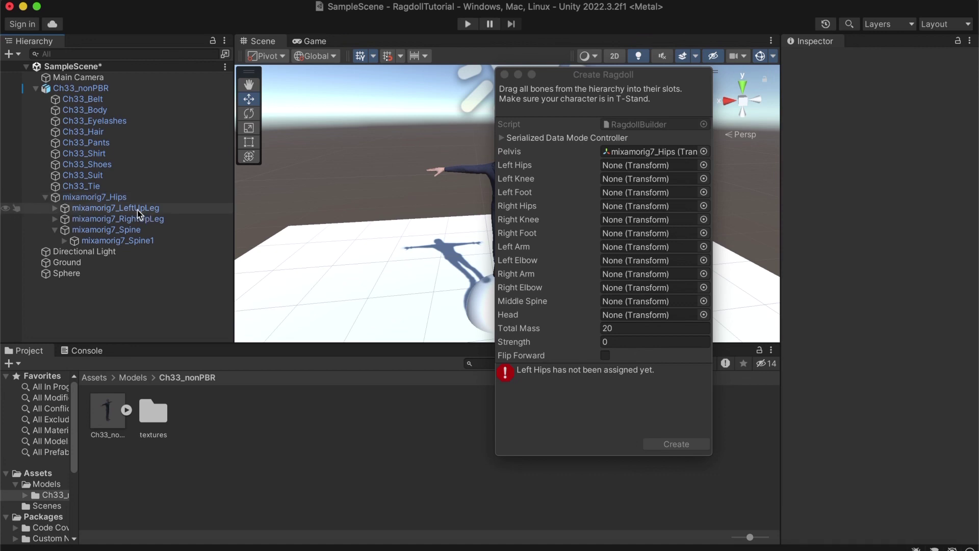
Assign mixamorig7_LeftUpLeg as Left Hips and check where the hip bones sit on the character
drag(136, 209, 468, 167)
drag(125, 208, 632, 164)
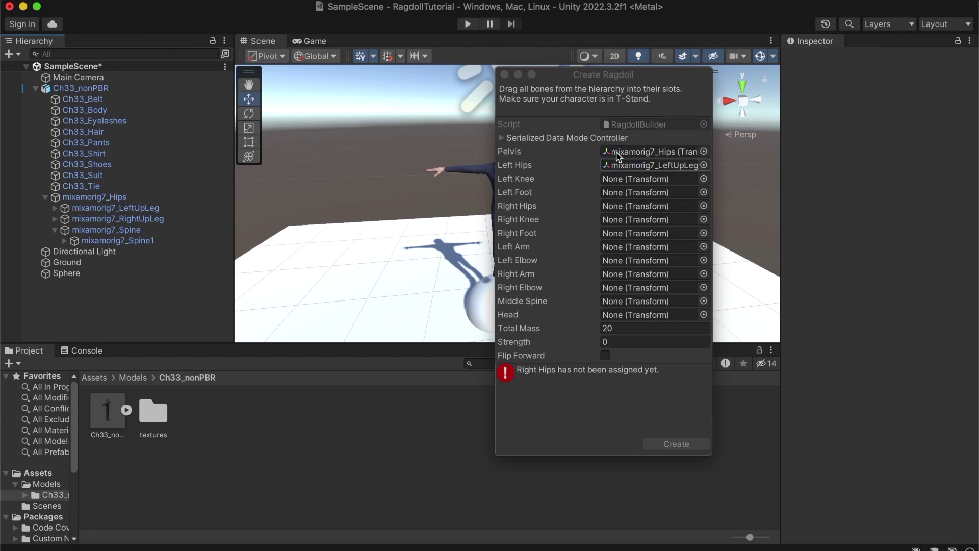
drag(558, 77, 671, 88)
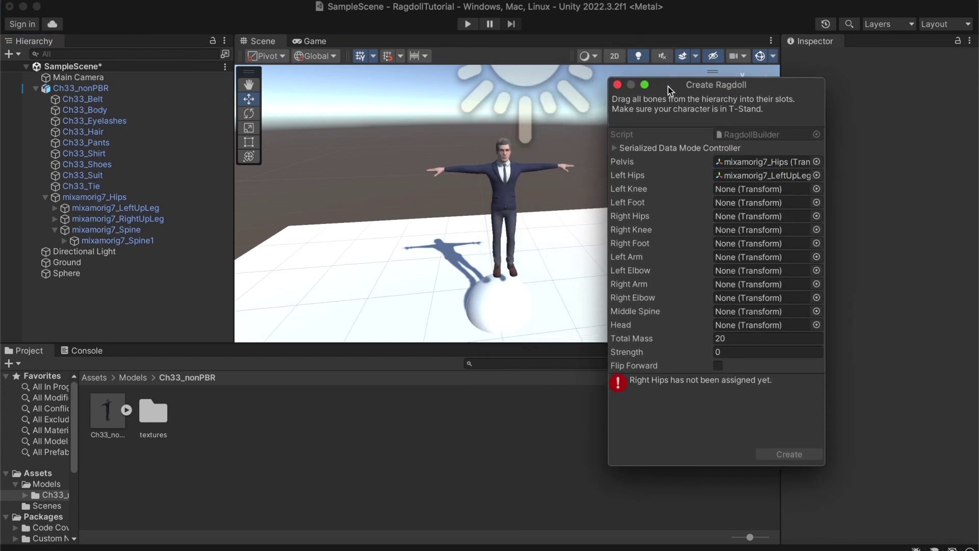
click(156, 209)
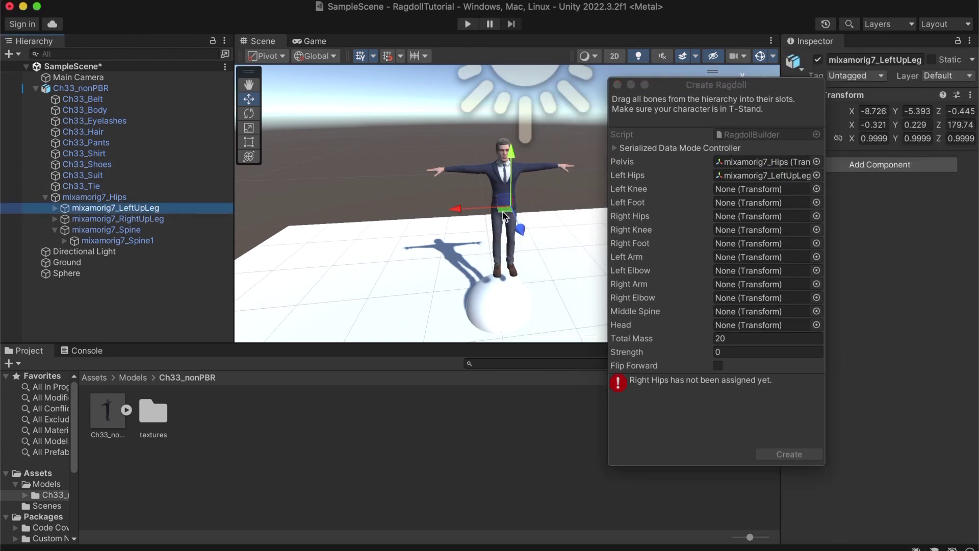
click(128, 198)
click(122, 229)
click(127, 208)
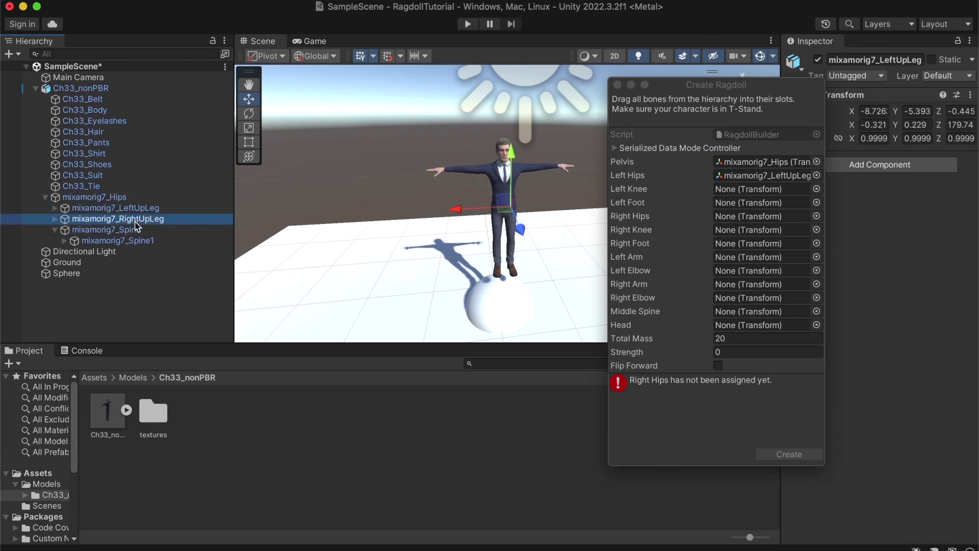
click(138, 219)
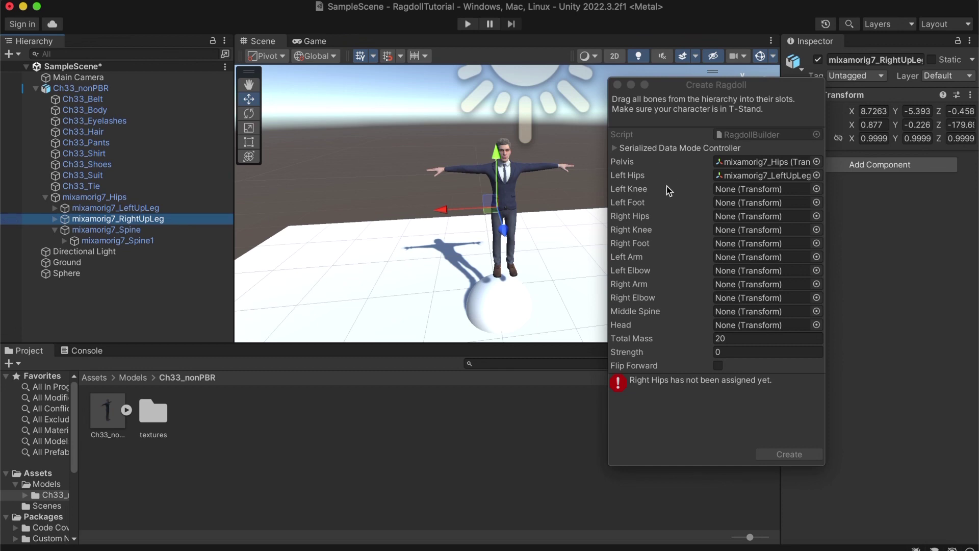
Assign mixamorig7_LeftLeg as Left Knee and mixamorig7_LeftFoot as Left Foot
click(54, 208)
click(145, 219)
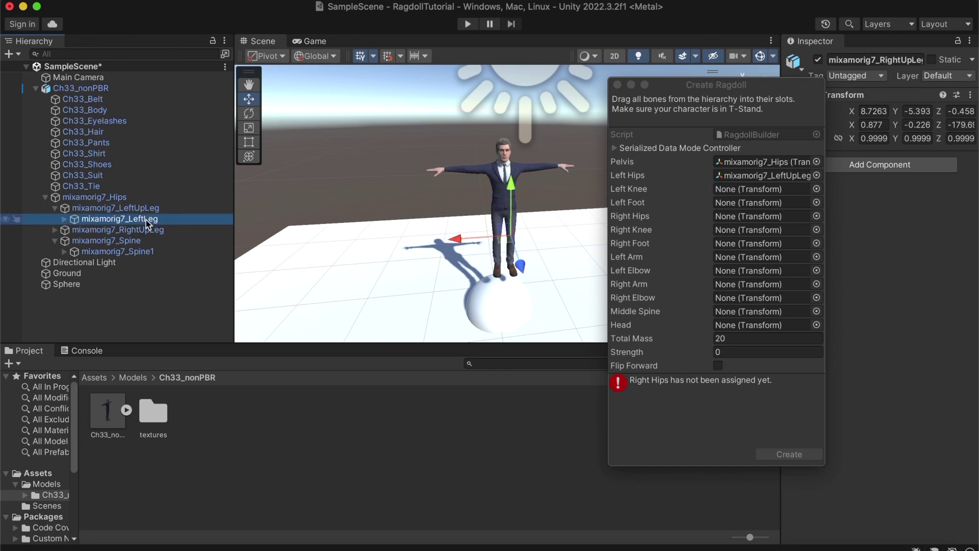
drag(145, 221, 732, 186)
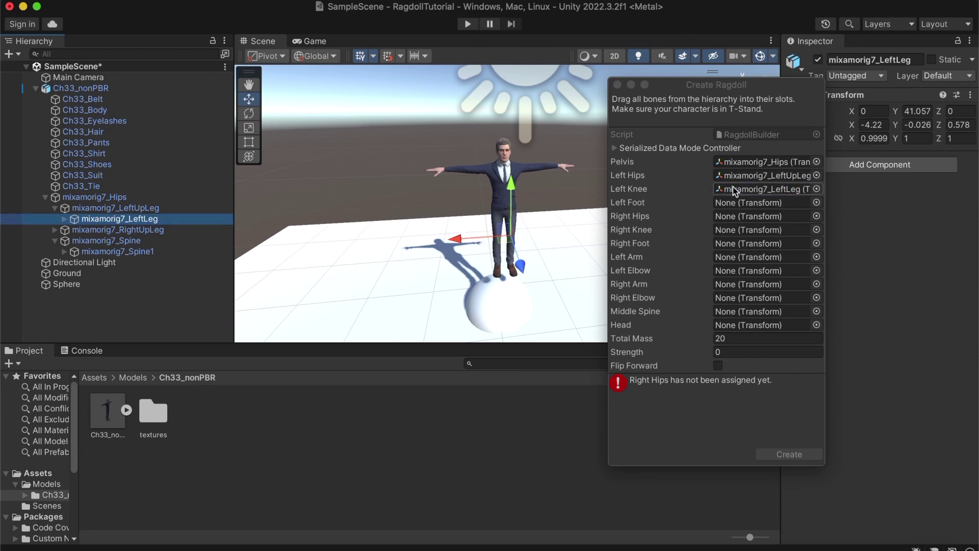
click(64, 219)
click(142, 231)
drag(146, 232, 732, 203)
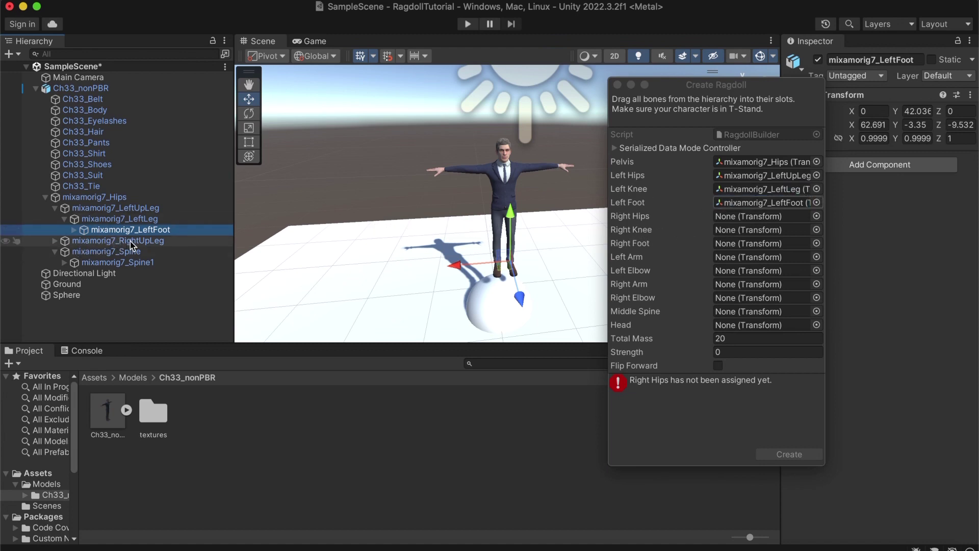
Fill Right Hips, Right Knee and Right Foot with RightUpLeg, RightLeg and RightFoot
drag(130, 241, 723, 216)
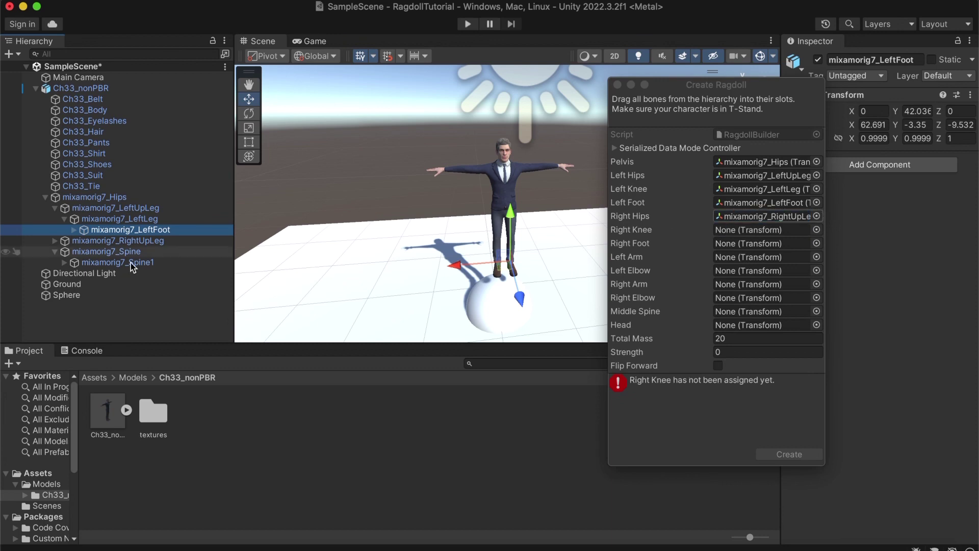
click(54, 241)
drag(120, 251, 733, 229)
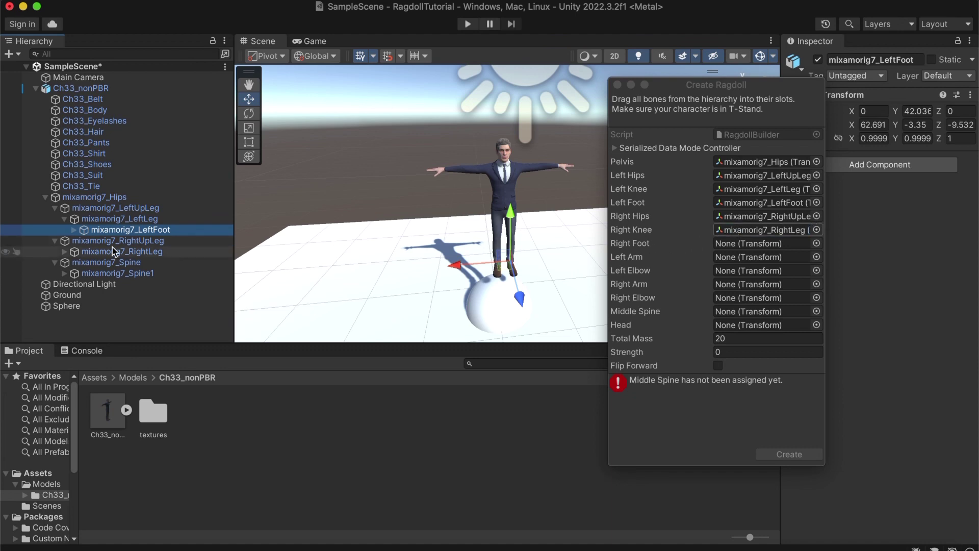
click(64, 252)
drag(145, 263, 738, 248)
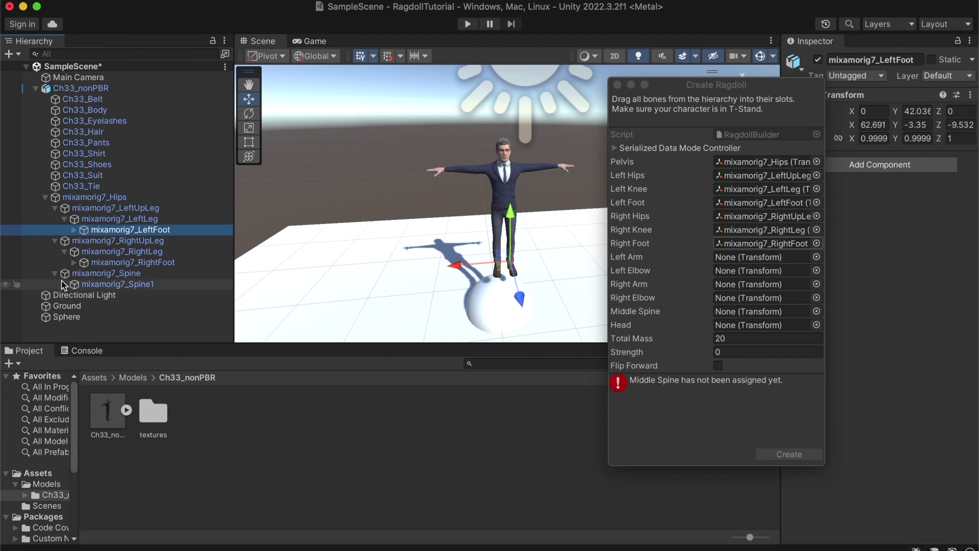
Collapse the leg bones and assign mixamorig7_LeftArm and LeftForeArm as Left Arm and Left Elbow
click(64, 284)
click(55, 240)
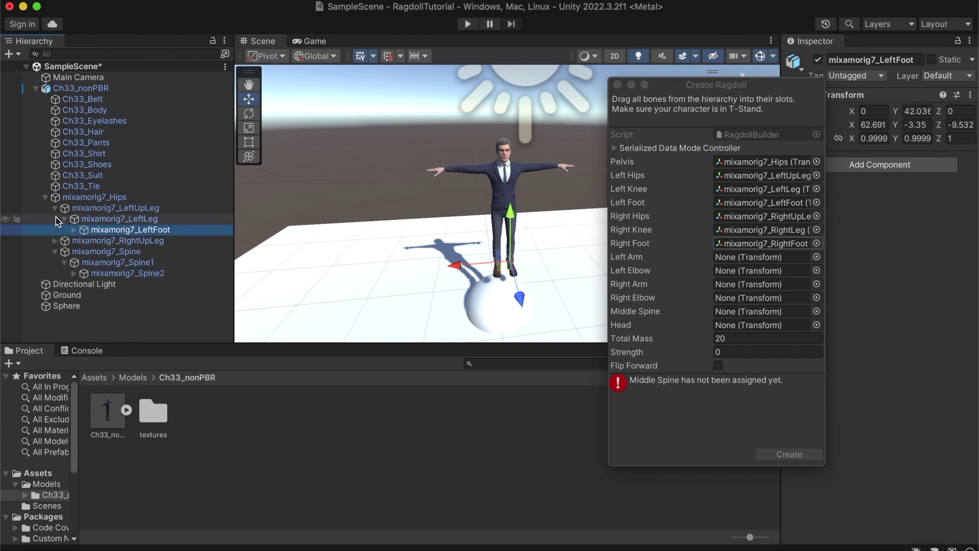
click(55, 209)
click(69, 253)
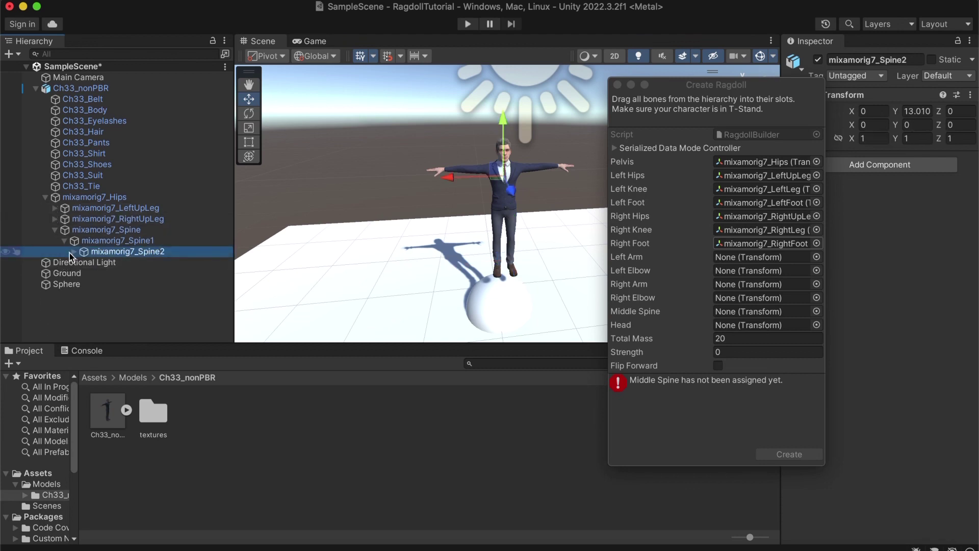
click(73, 252)
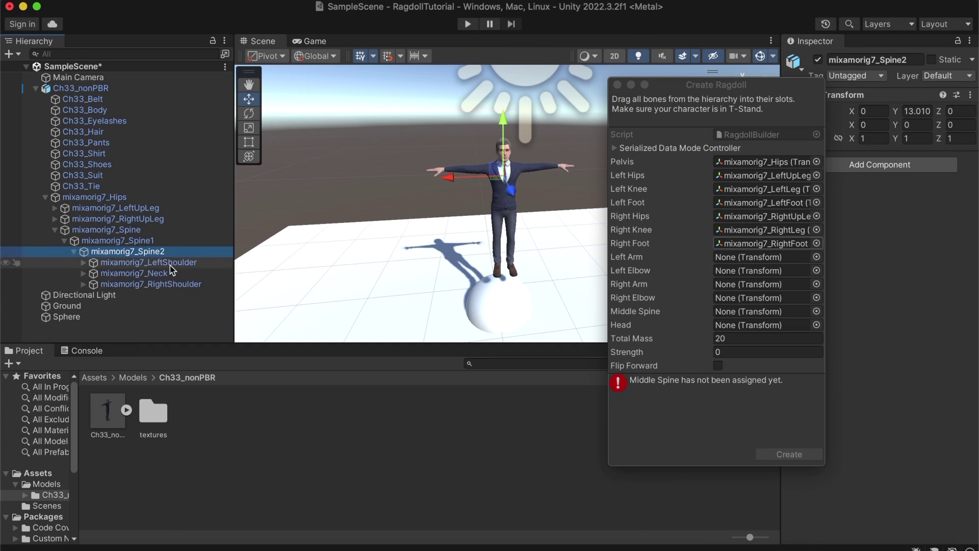
drag(170, 265, 738, 258)
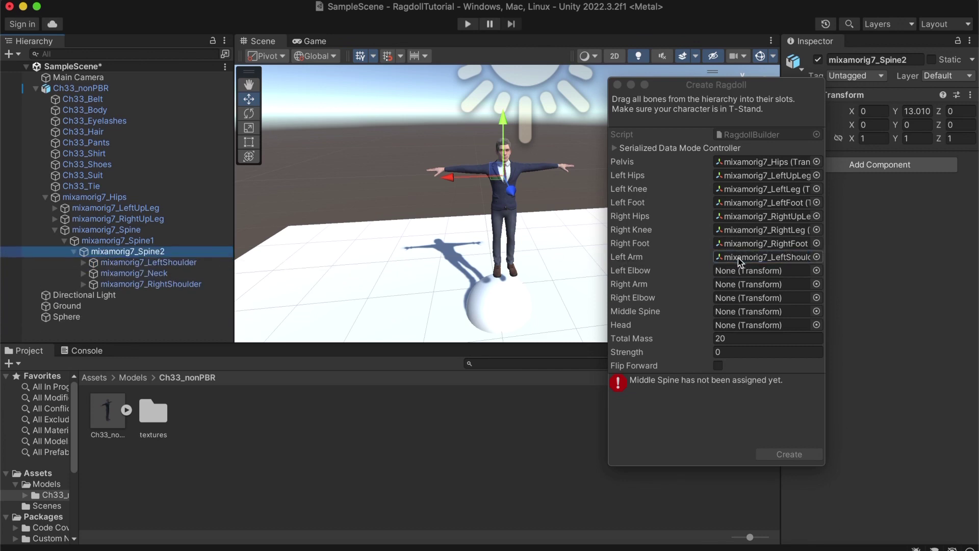
click(83, 262)
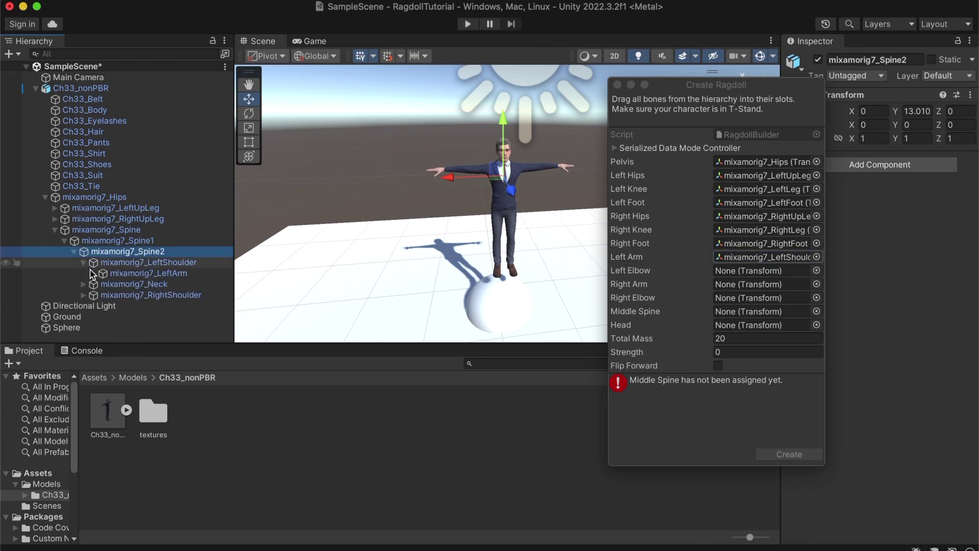
click(171, 274)
drag(166, 274, 744, 259)
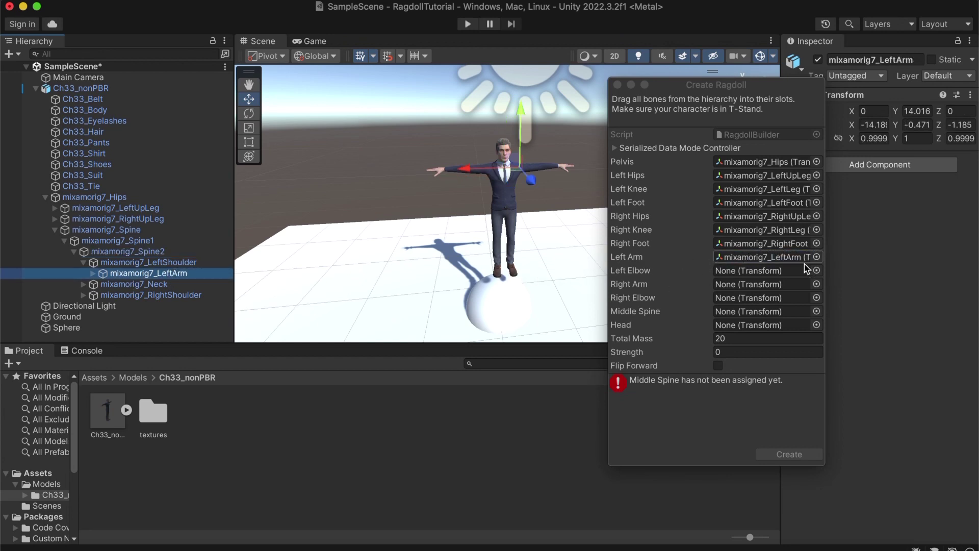
click(92, 273)
drag(153, 284, 729, 271)
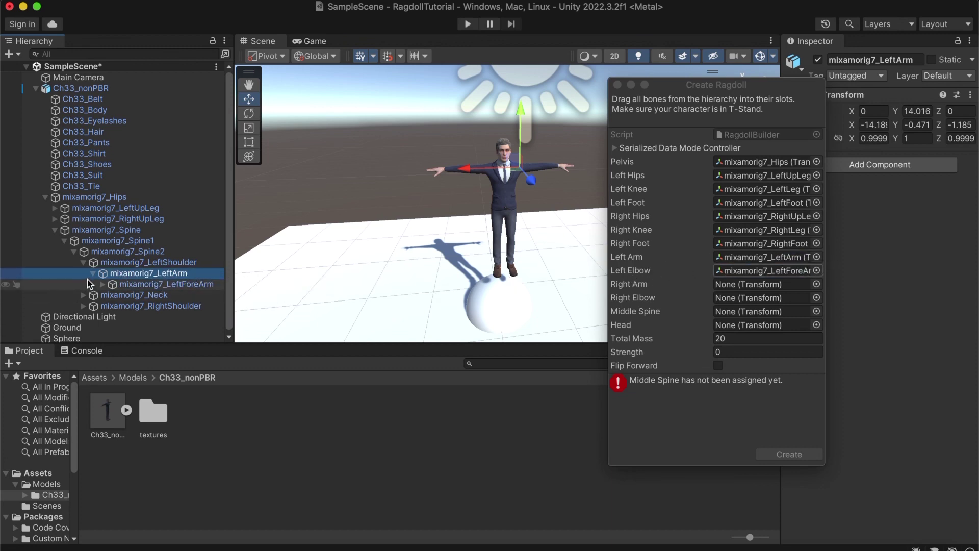
Assign mixamorig7_RightArm and RightForeArm as Right Arm and Right Elbow
click(83, 263)
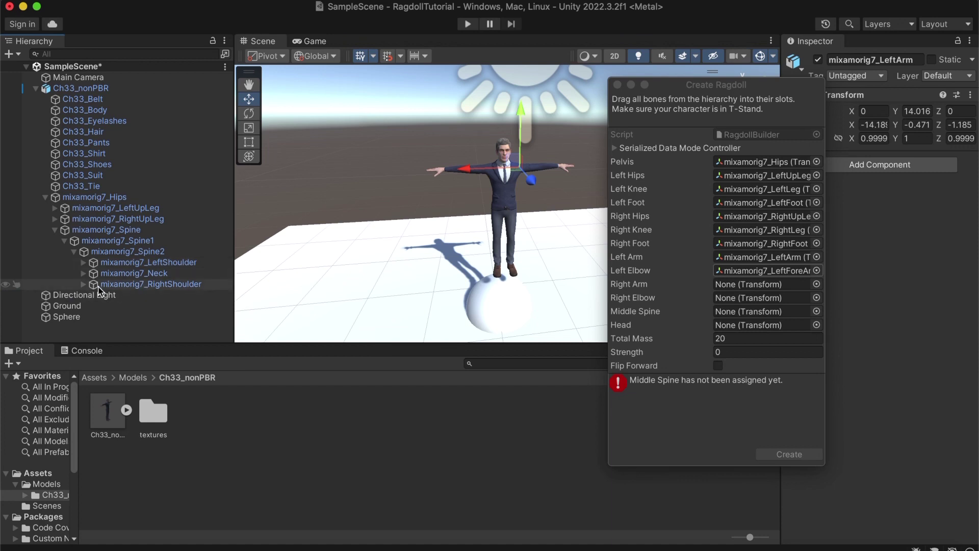
click(83, 284)
drag(150, 296, 738, 283)
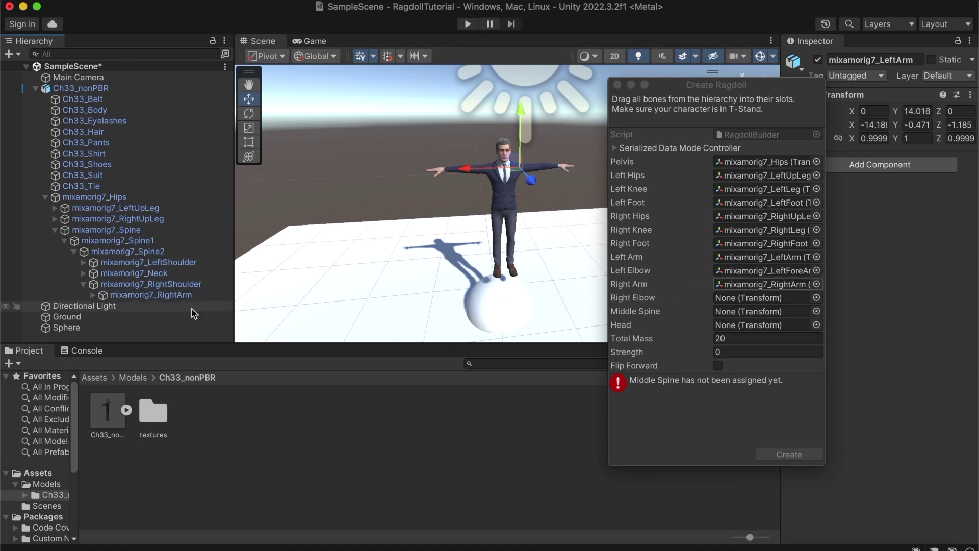
click(93, 295)
drag(163, 307, 724, 299)
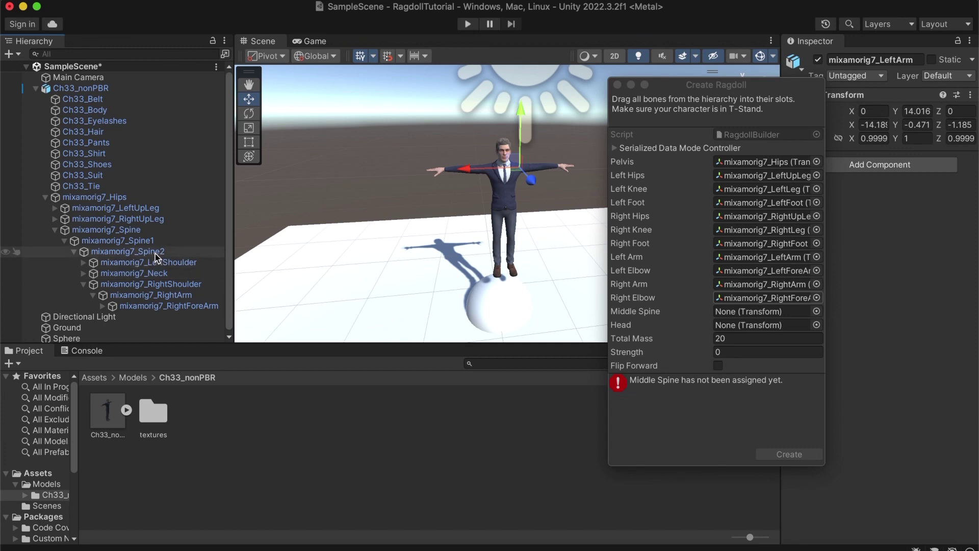
Assign mixamorig7_Spine1 to the Middle Spine slot
click(149, 233)
click(150, 241)
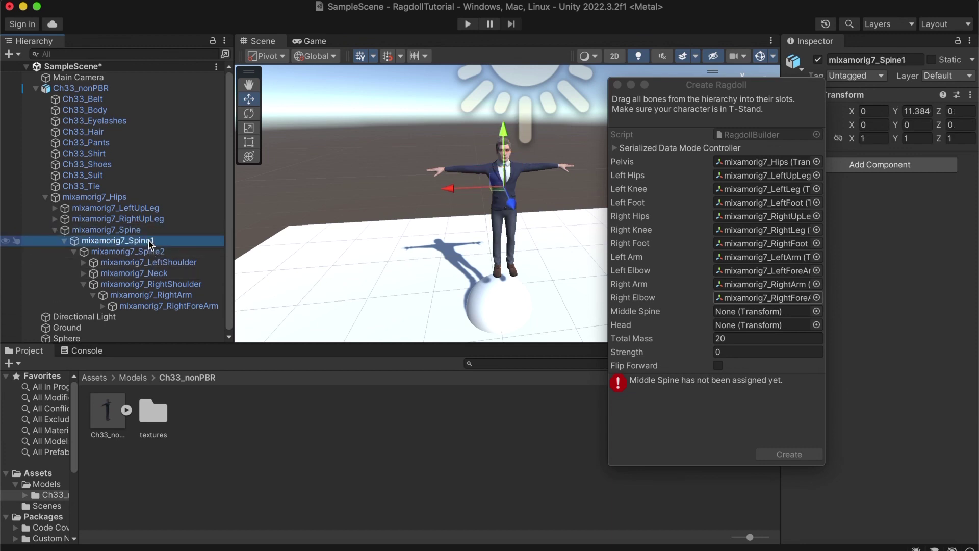
click(150, 252)
click(145, 242)
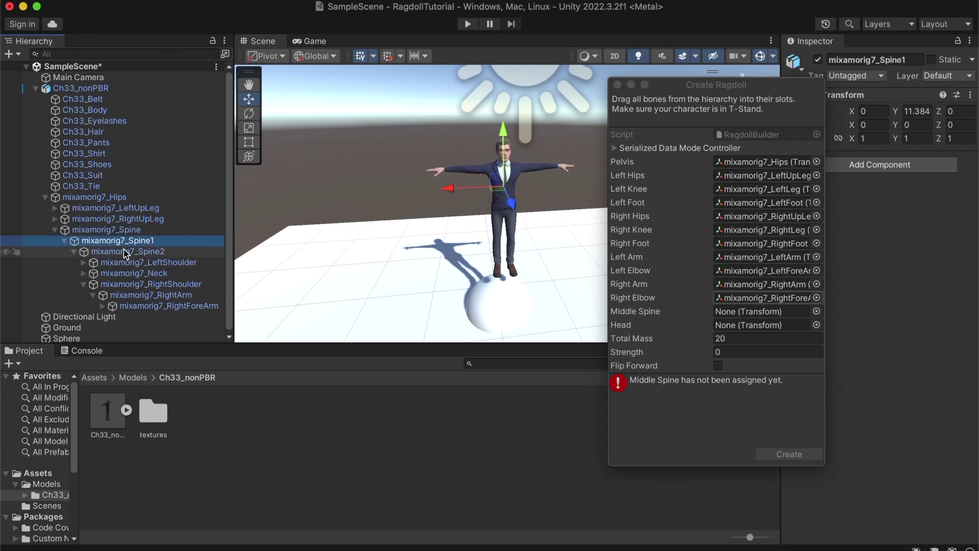
drag(139, 245, 720, 312)
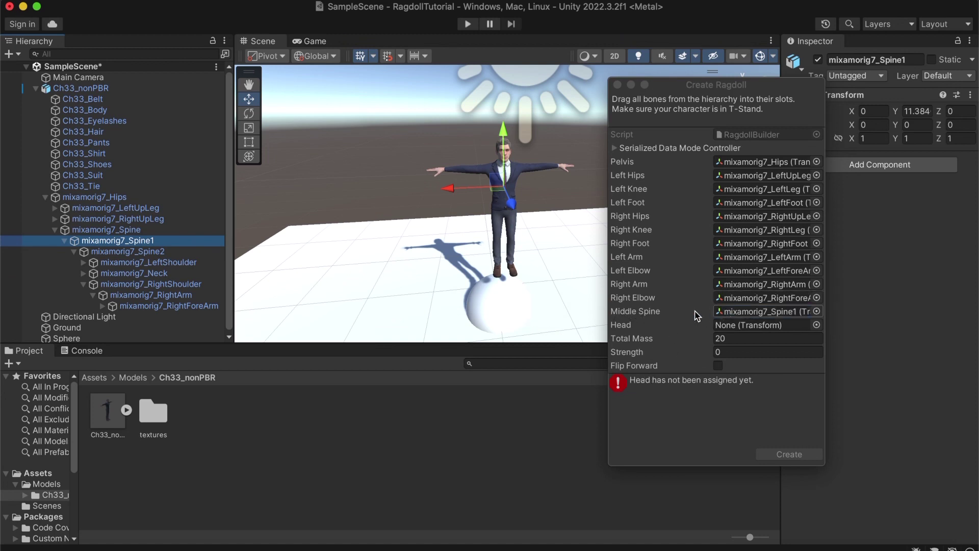
Assign mixamorig7_Neck as Head, set Total Mass to 75 and create the ragdoll
click(81, 275)
drag(169, 284, 739, 329)
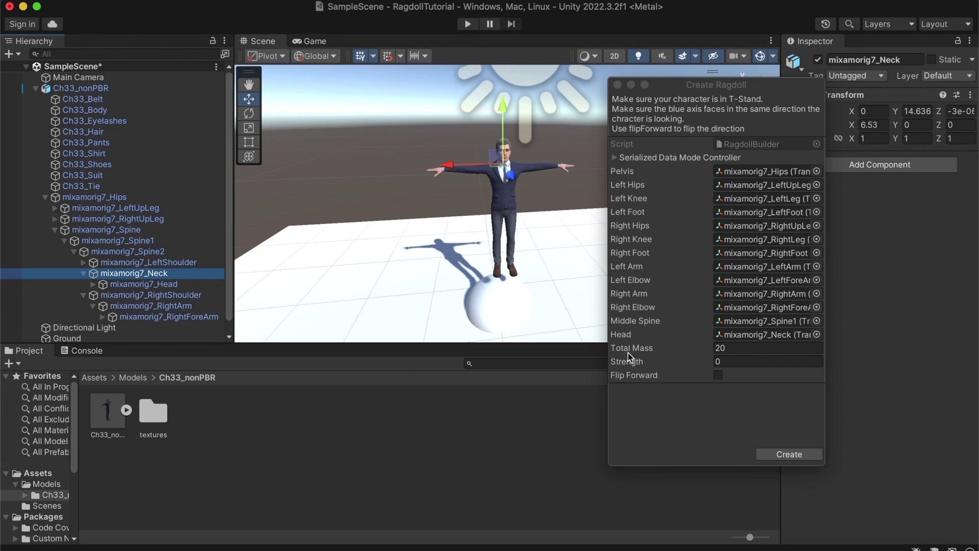
click(728, 347)
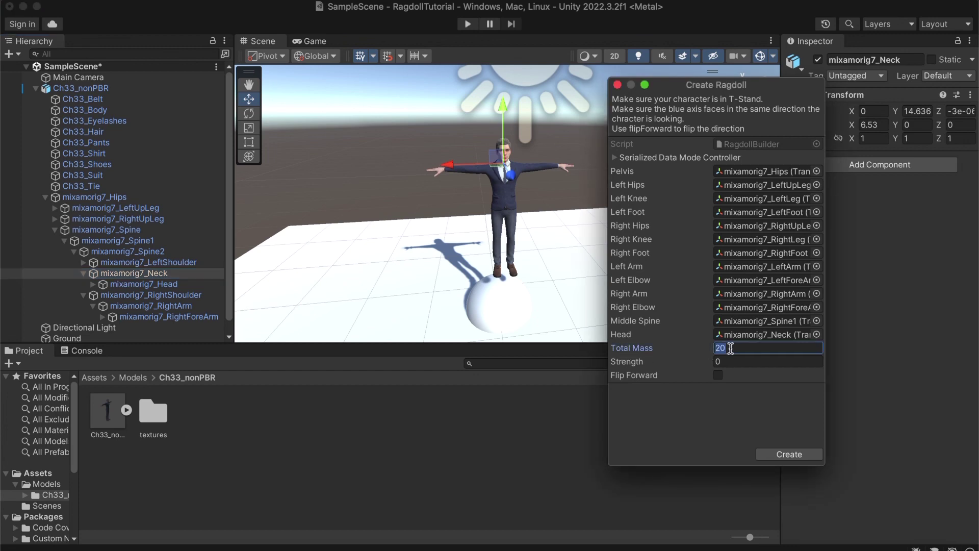
text(75)
click(788, 454)
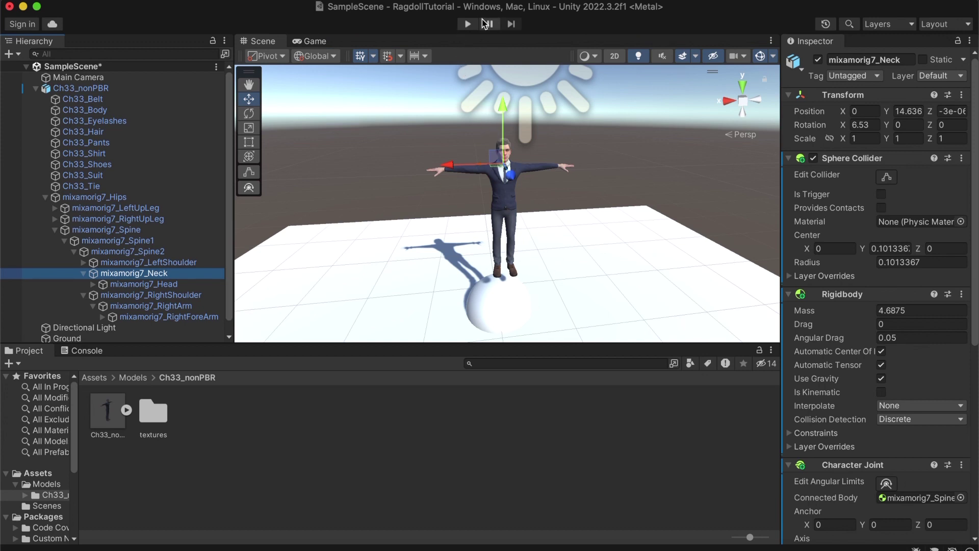
click(466, 24)
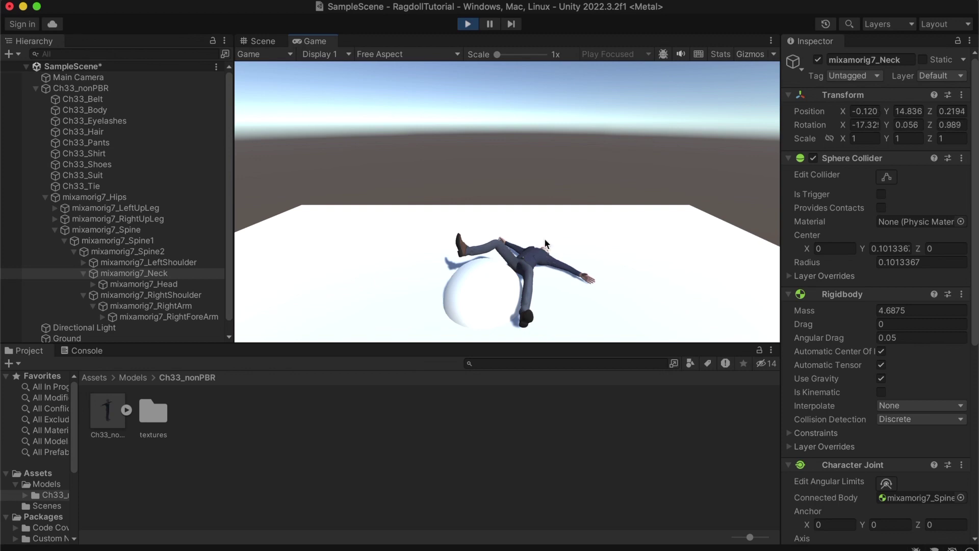
click(467, 24)
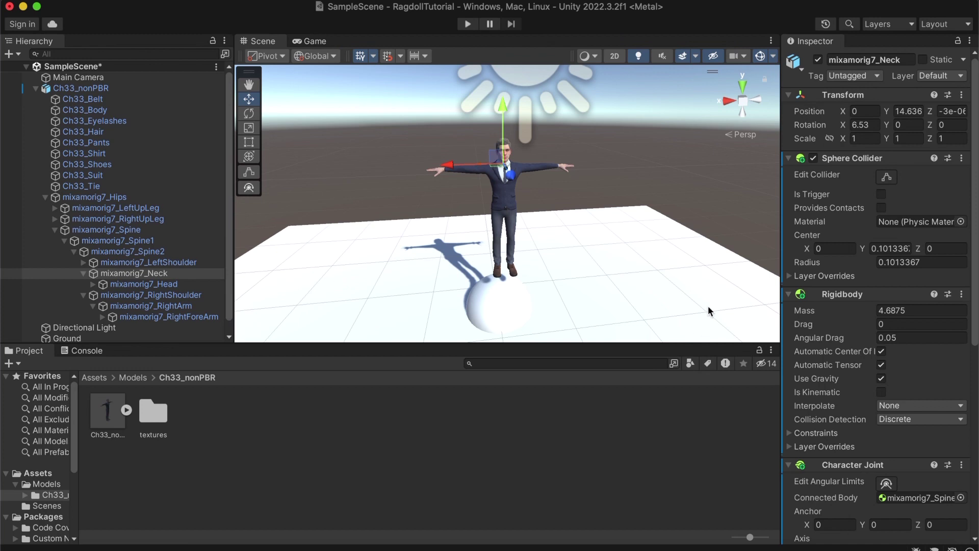
Select mixamorig7_Neck and change its Sphere Collider Radius from 0.1013367 to 1.9
click(154, 274)
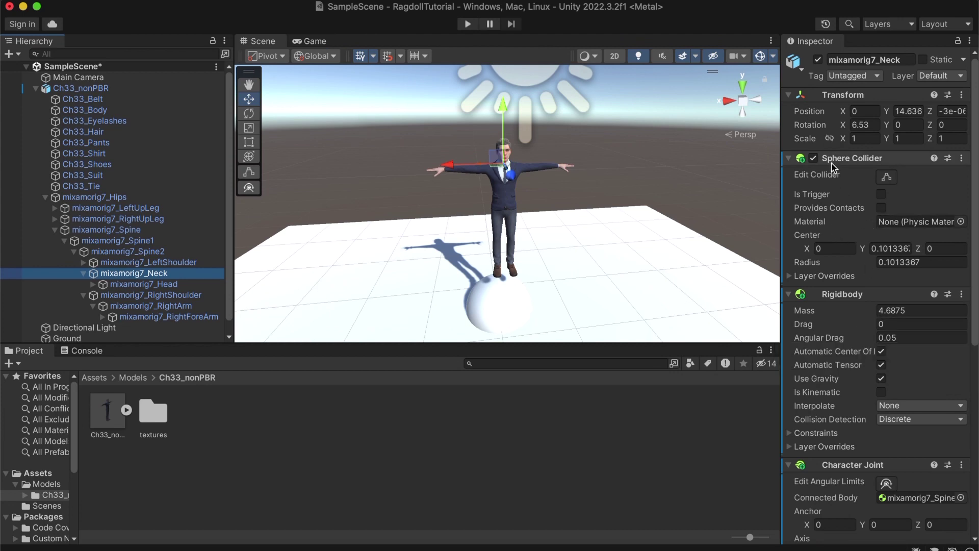
click(898, 263)
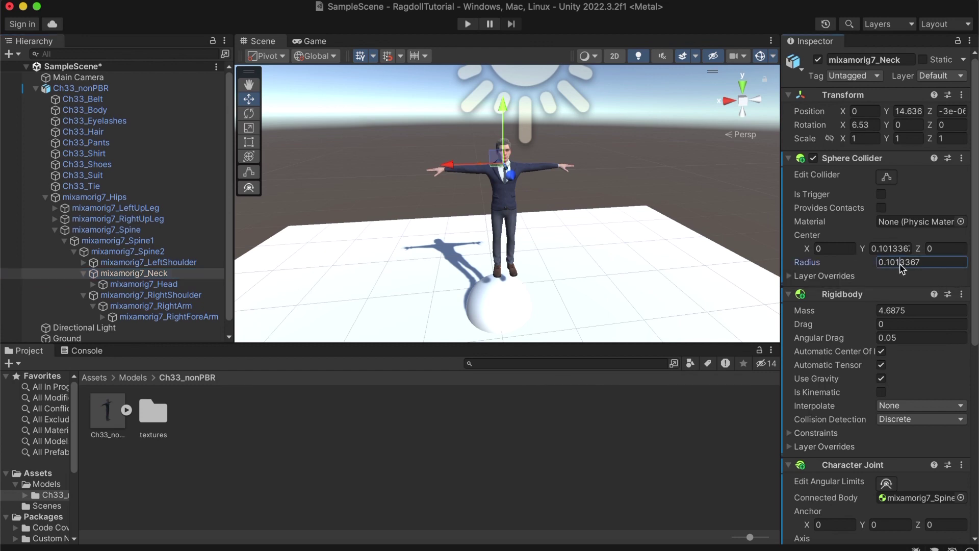
text(1)
text(.0)
Run the scene to watch the ragdoll collapse over the sphere, then stop Play mode
click(466, 24)
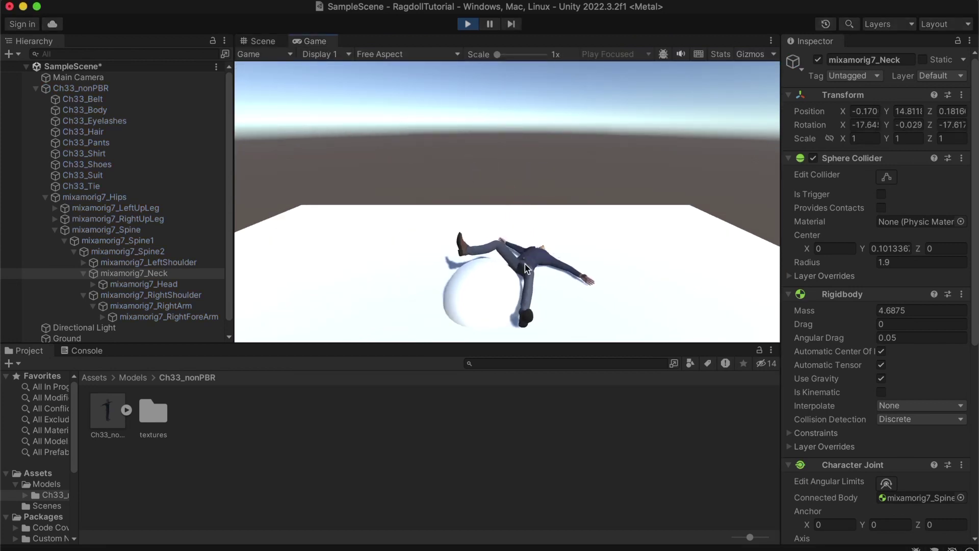
click(467, 25)
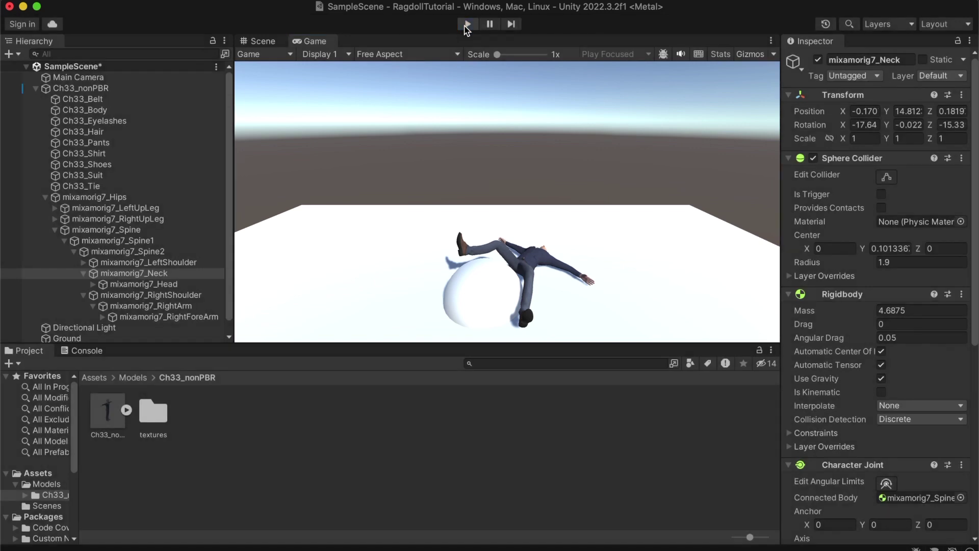